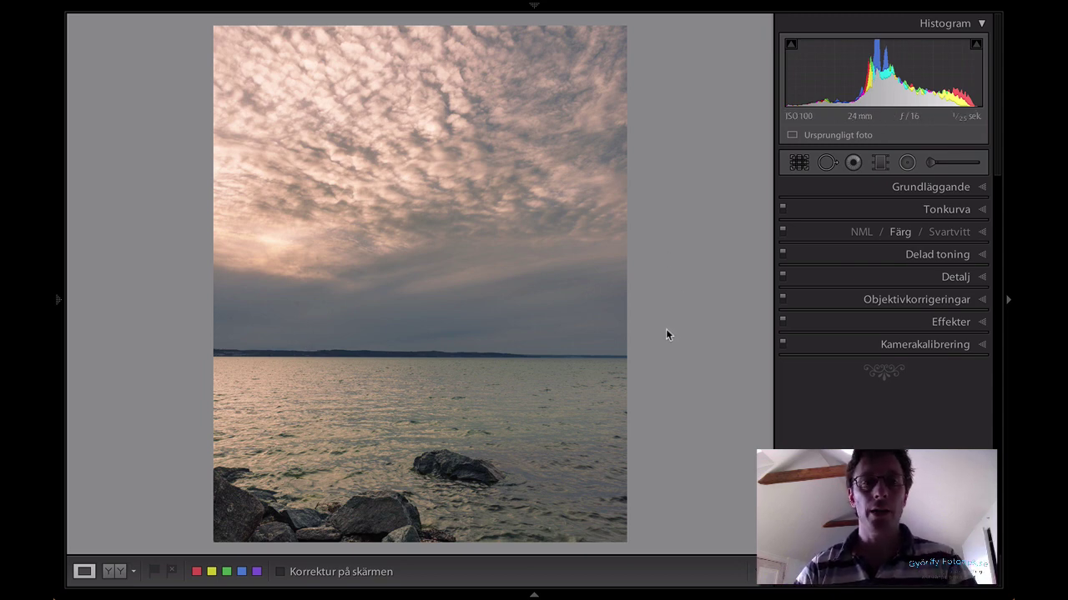
click(306, 315)
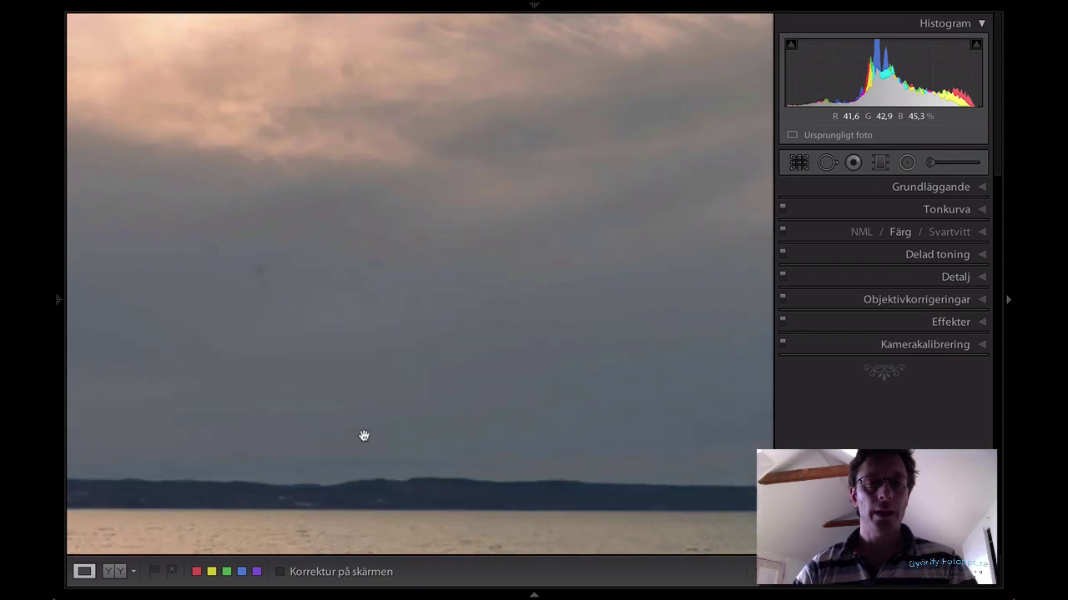
drag(407, 374, 408, 360)
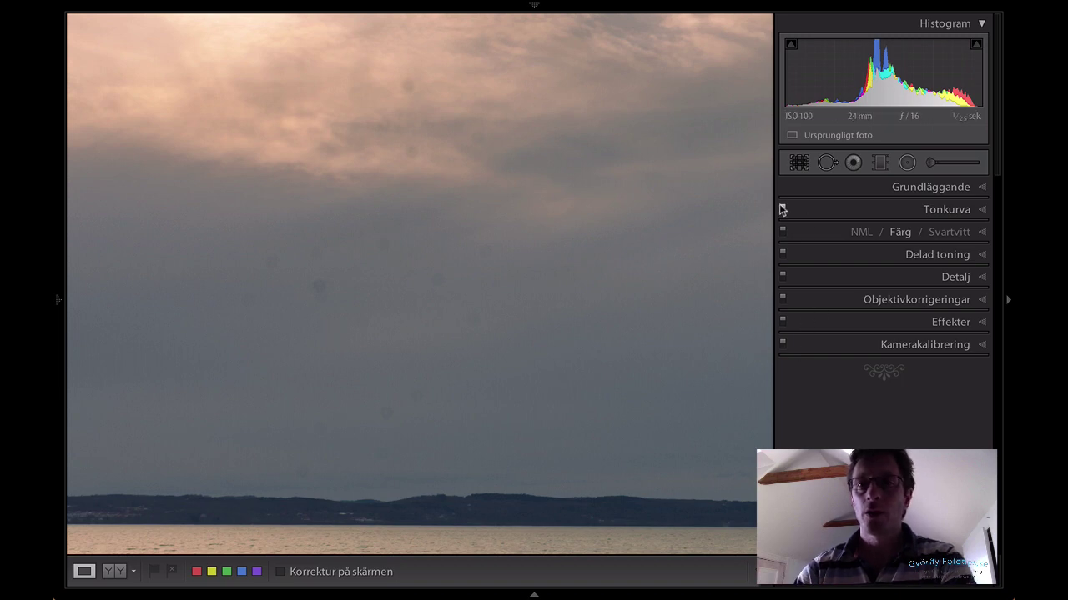
- Activate Spot Removal in Heal mode at size 26, paint a trial sky stroke, then reset it
click(828, 164)
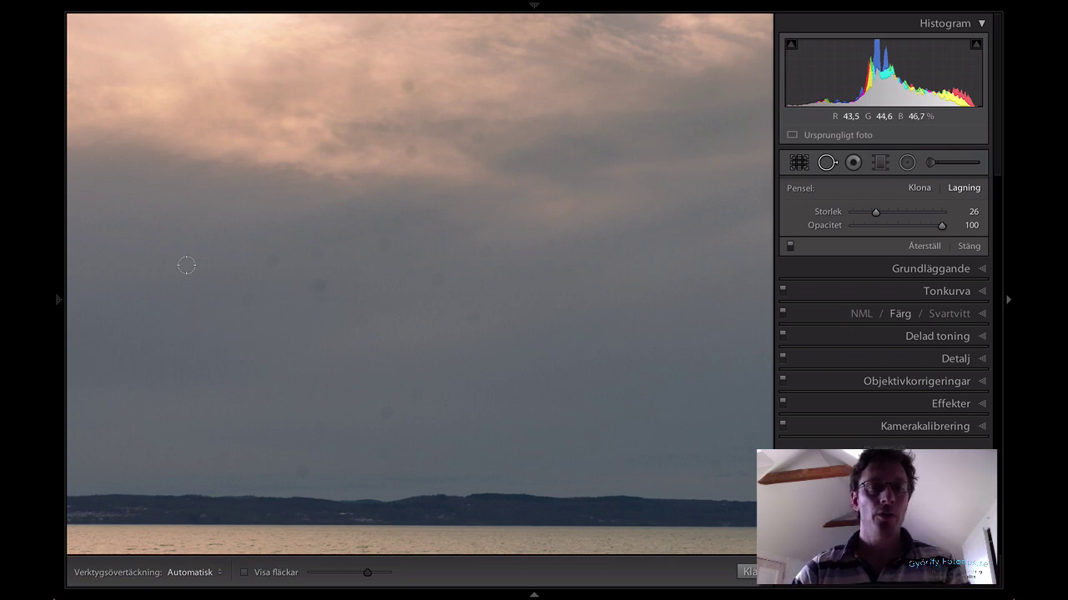
drag(257, 215, 296, 199)
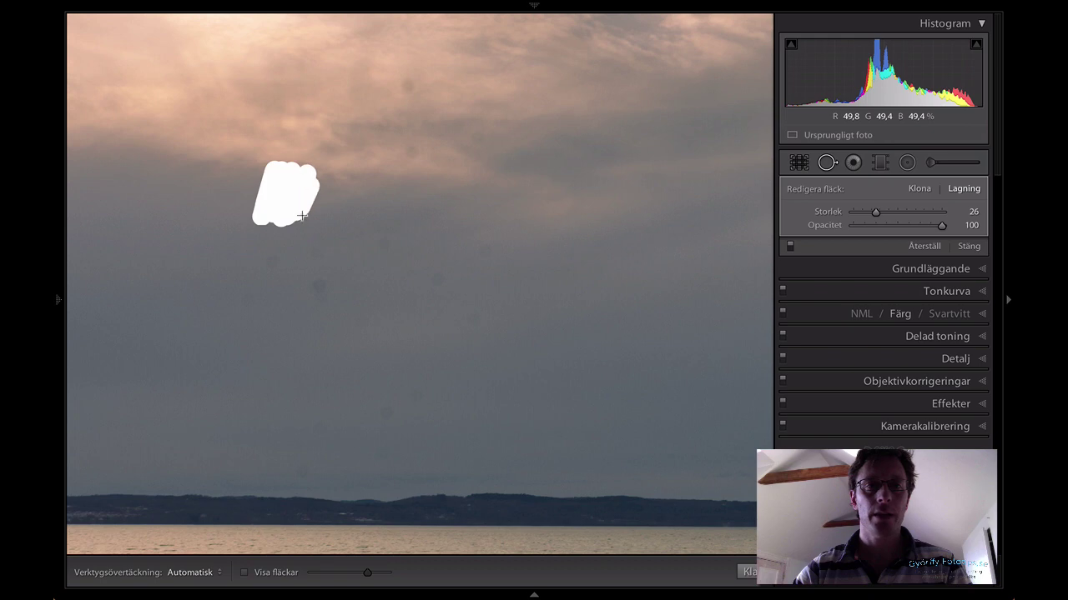
drag(296, 199, 326, 203)
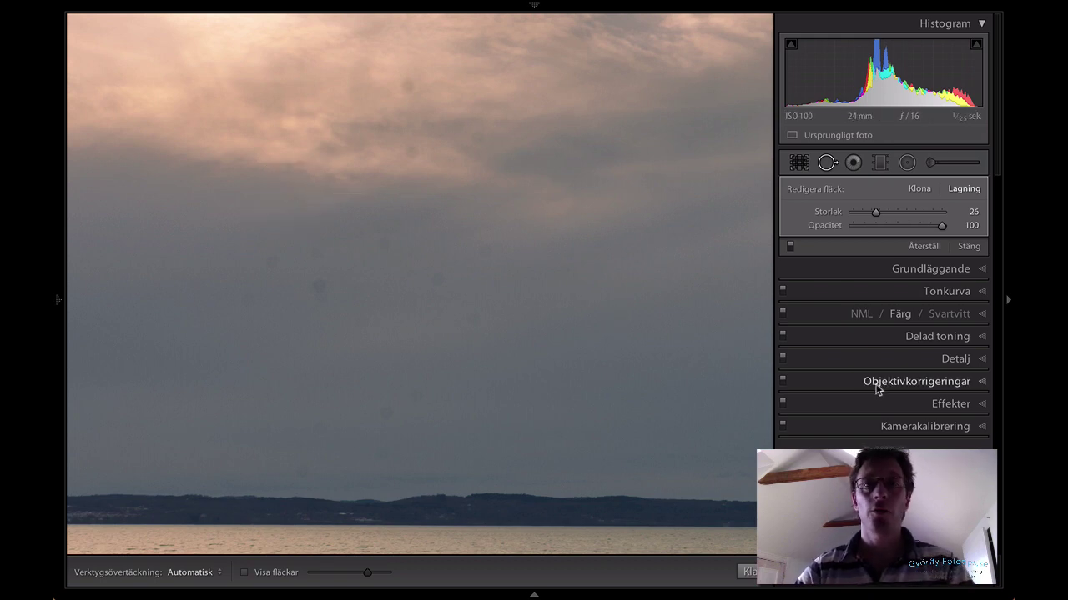
mouse_move(439, 230)
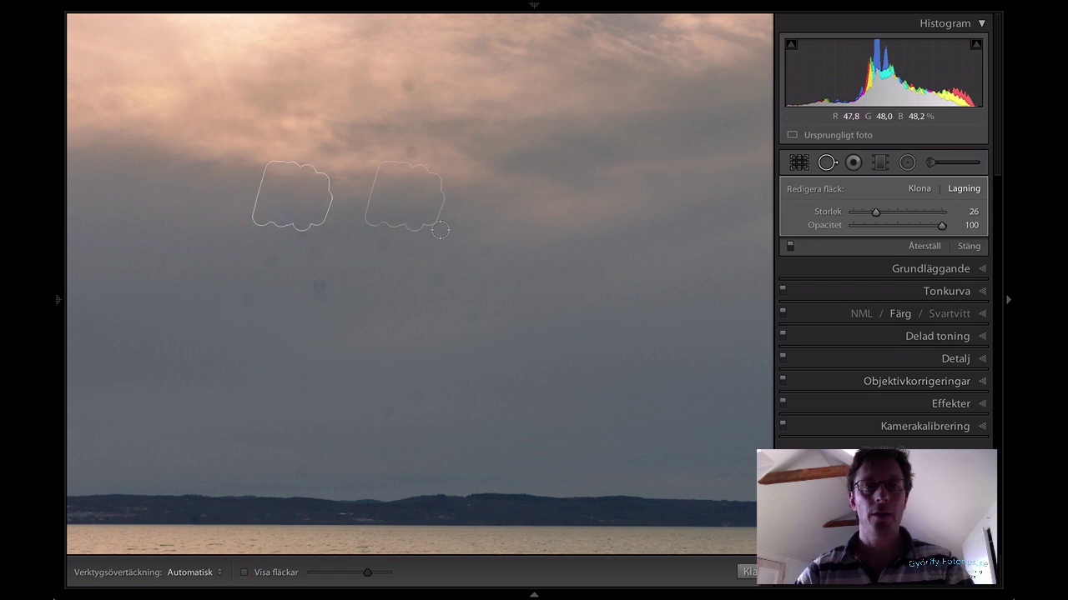
click(928, 247)
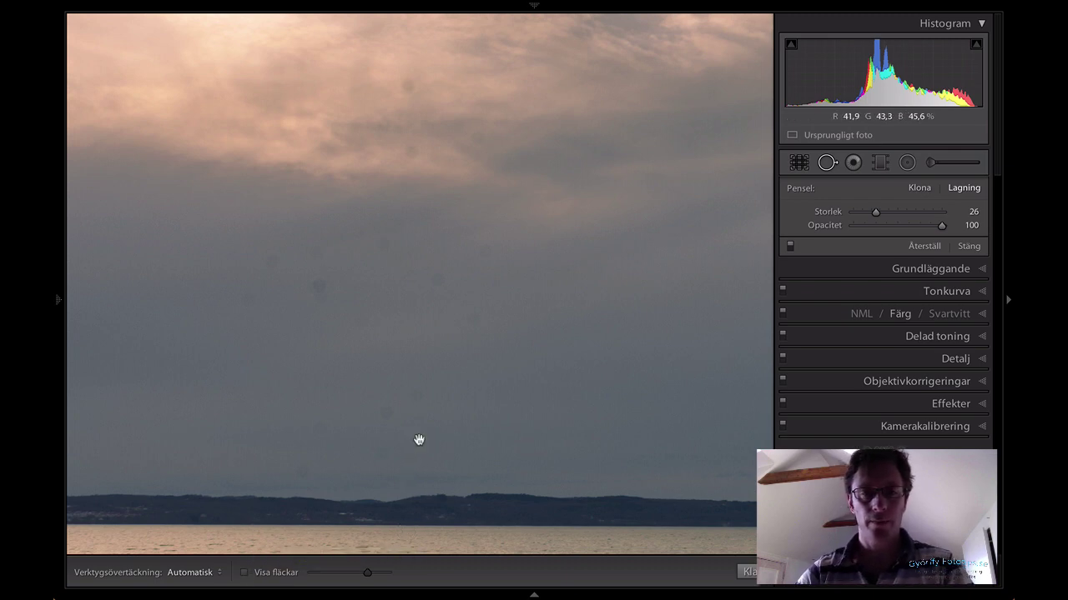
- Pan the view to the horizon and water, then turn on Visualize Spots
drag(418, 428, 426, 261)
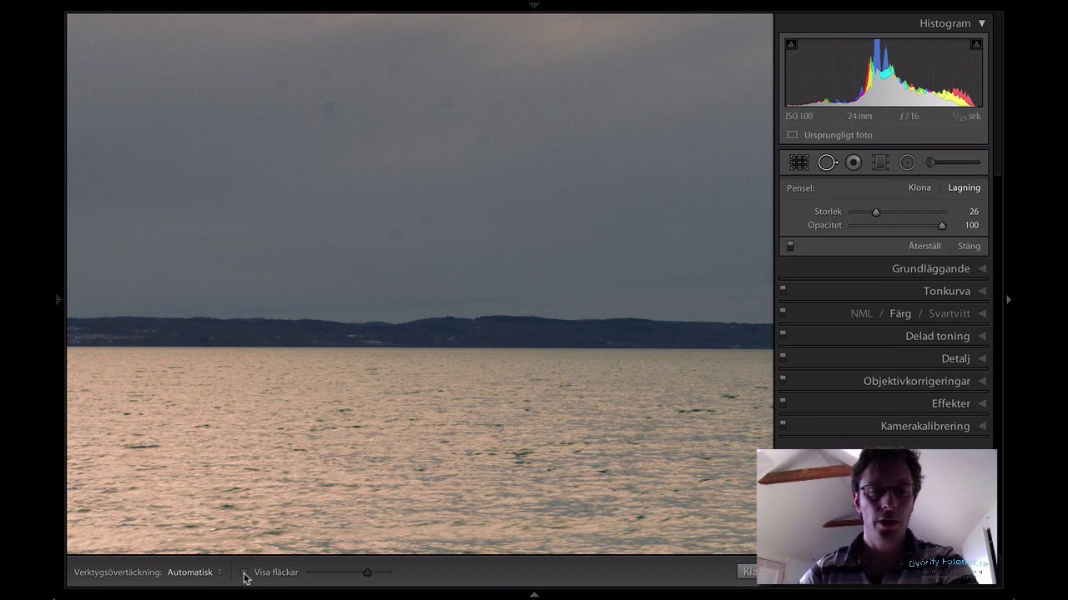
key(a)
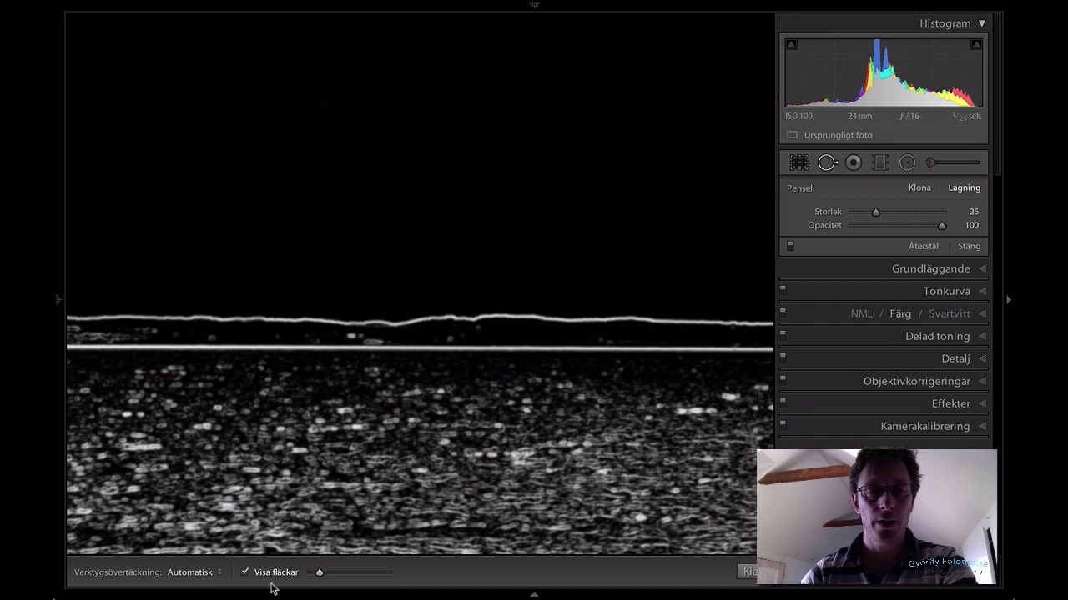
click(245, 574)
click(243, 573)
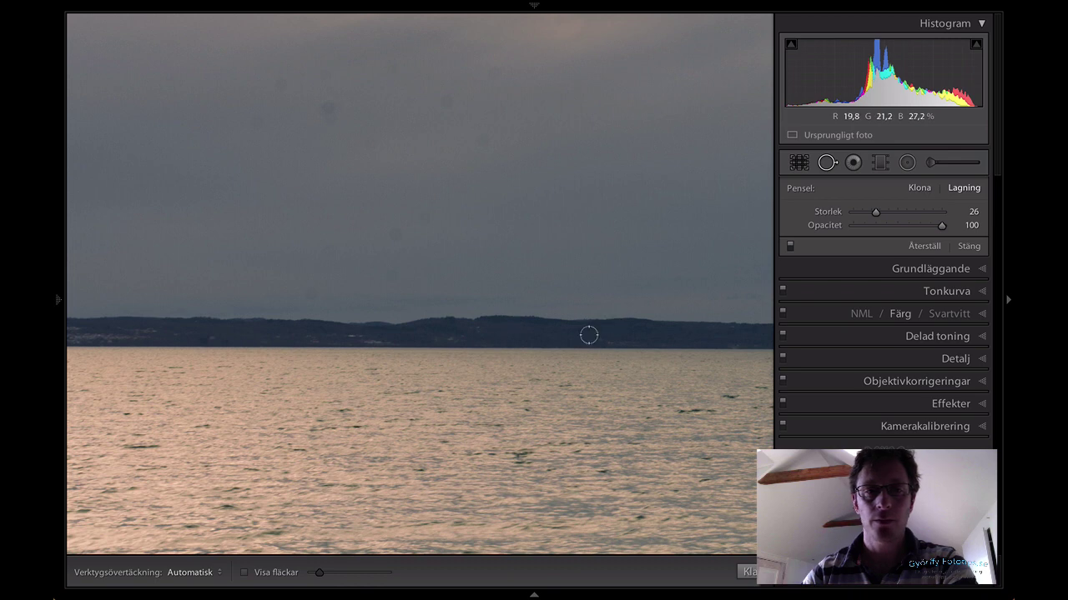
click(244, 573)
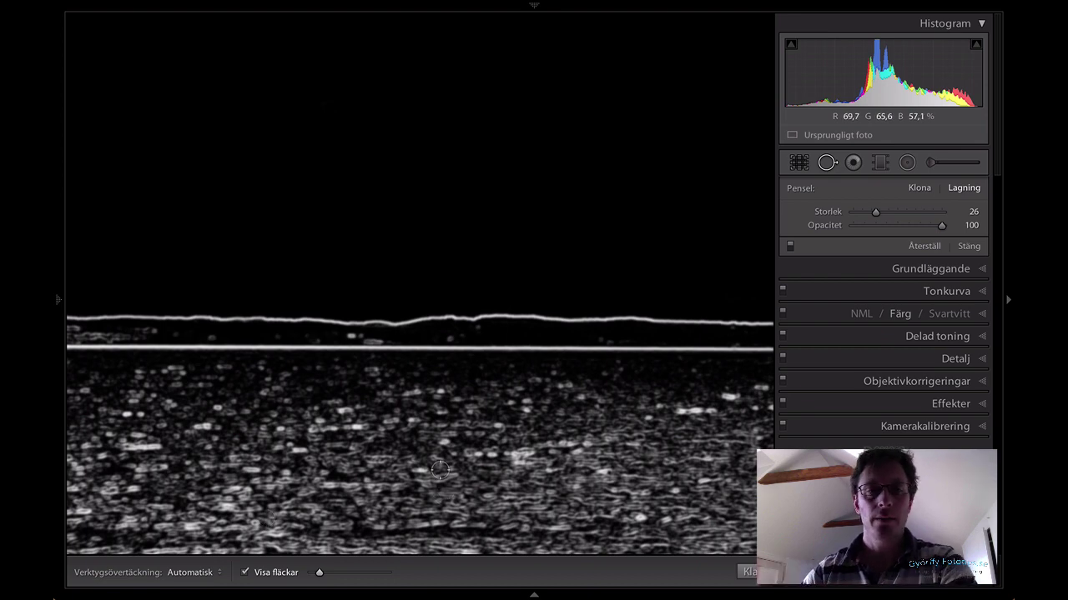
click(246, 574)
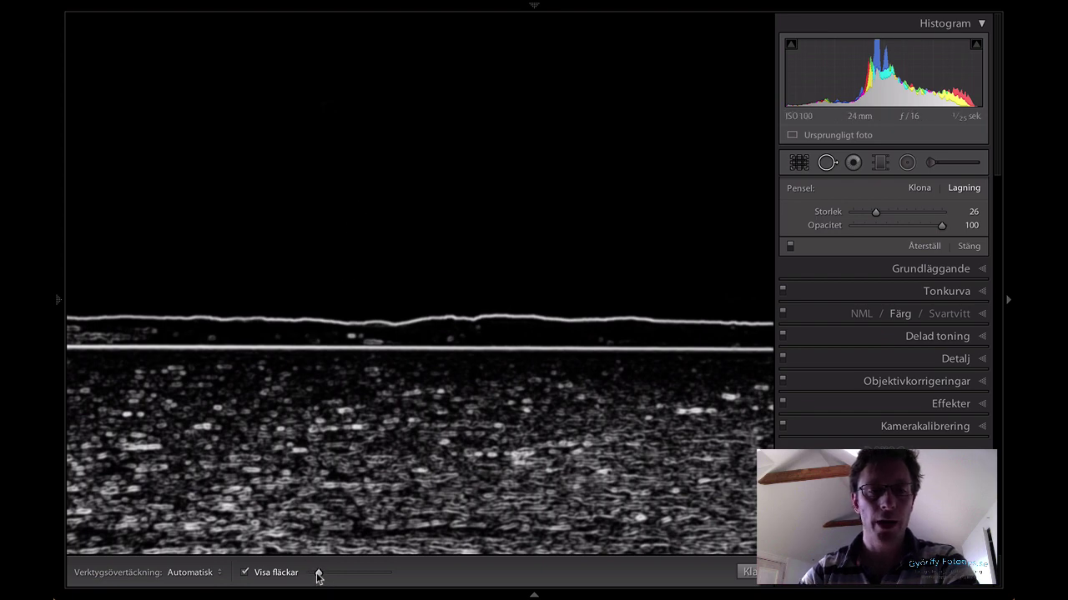
- Raise the Visualize Spots threshold, compare with the colour view, then heal the first upper-sky spot
mouse_move(322, 575)
mouse_down()
mouse_move(350, 574)
mouse_move(317, 576)
mouse_up()
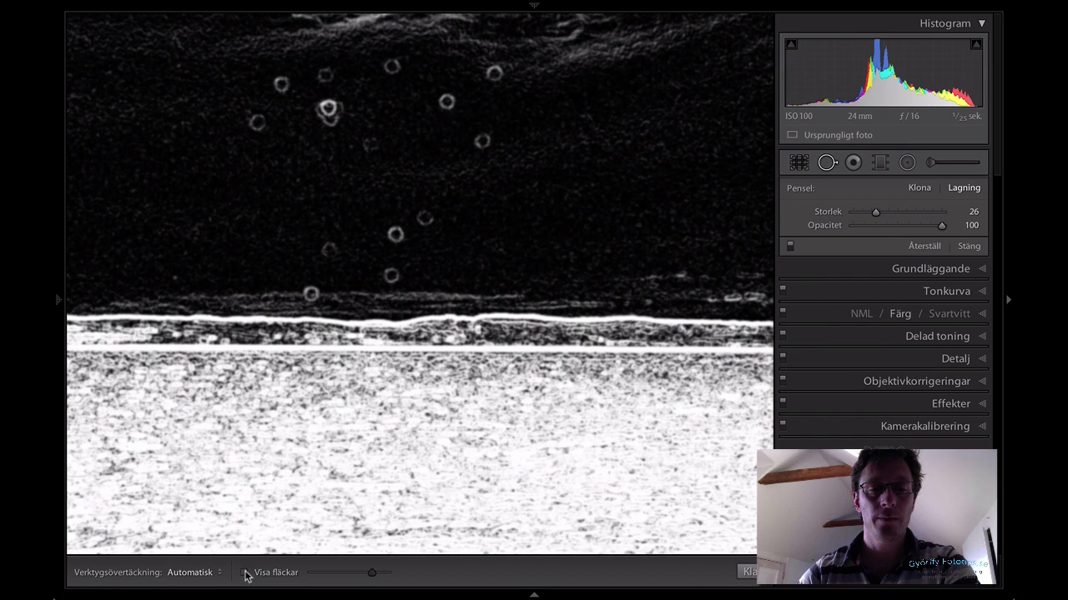
key(a)
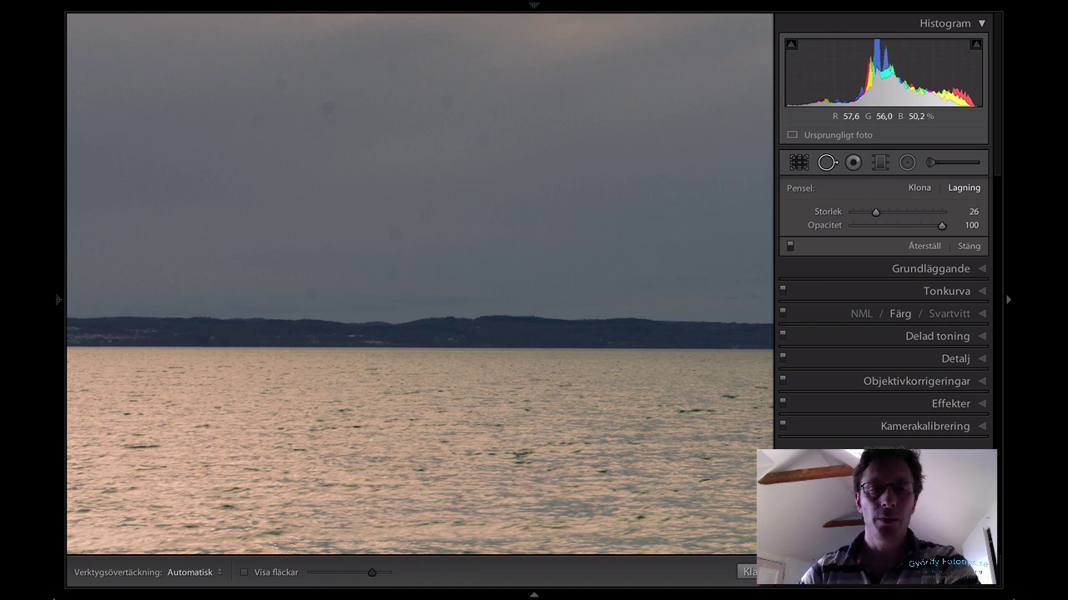
key(a)
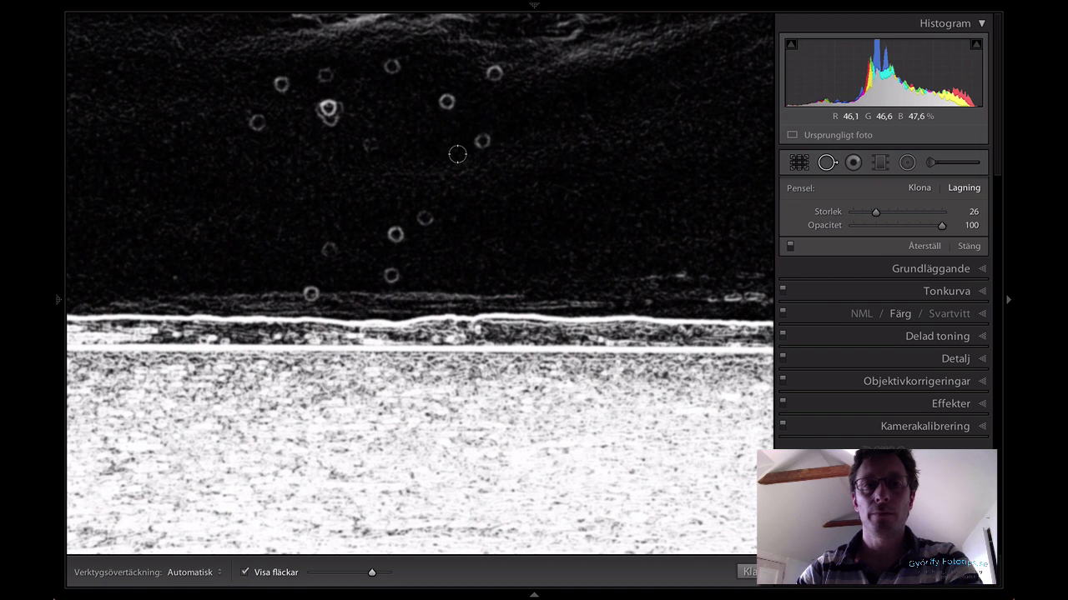
mouse_move(482, 142)
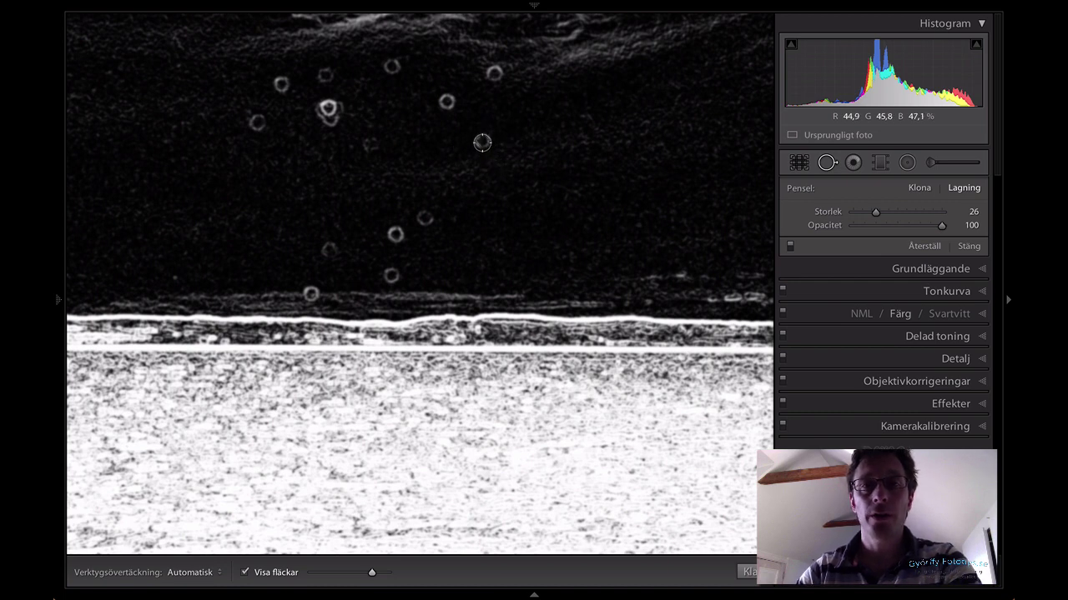
click(482, 142)
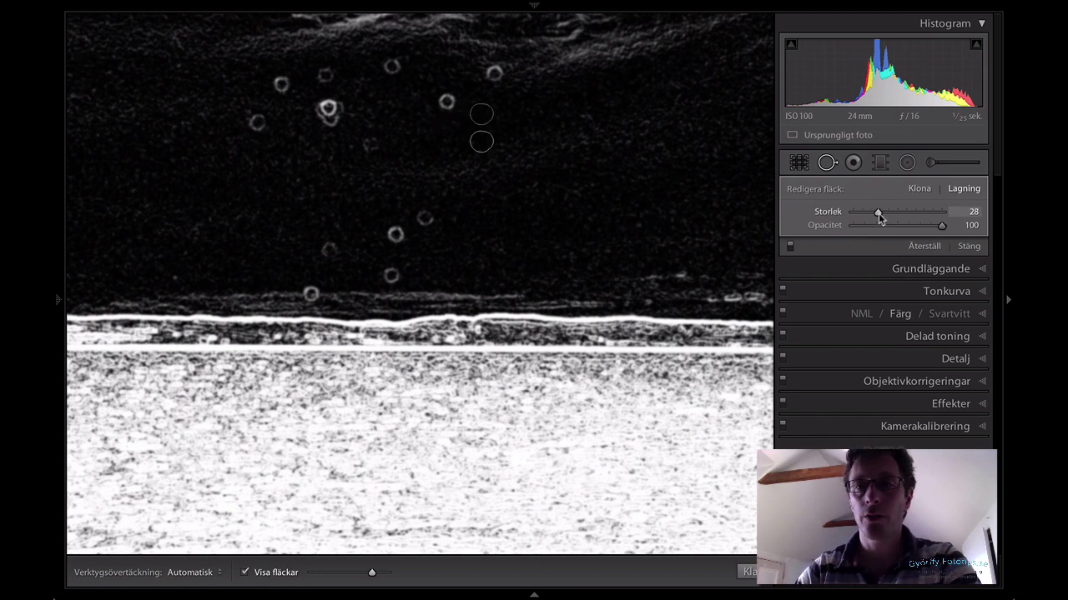
- Enlarge the heal brush to size 36 and heal four more dust spots across the sky
drag(879, 212, 881, 214)
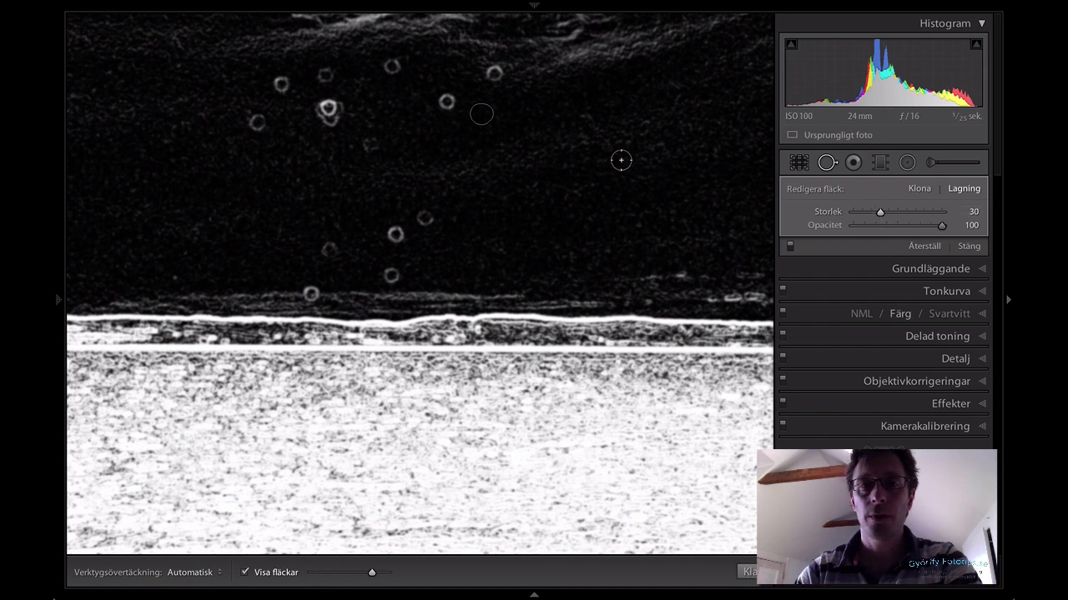
drag(881, 213, 885, 212)
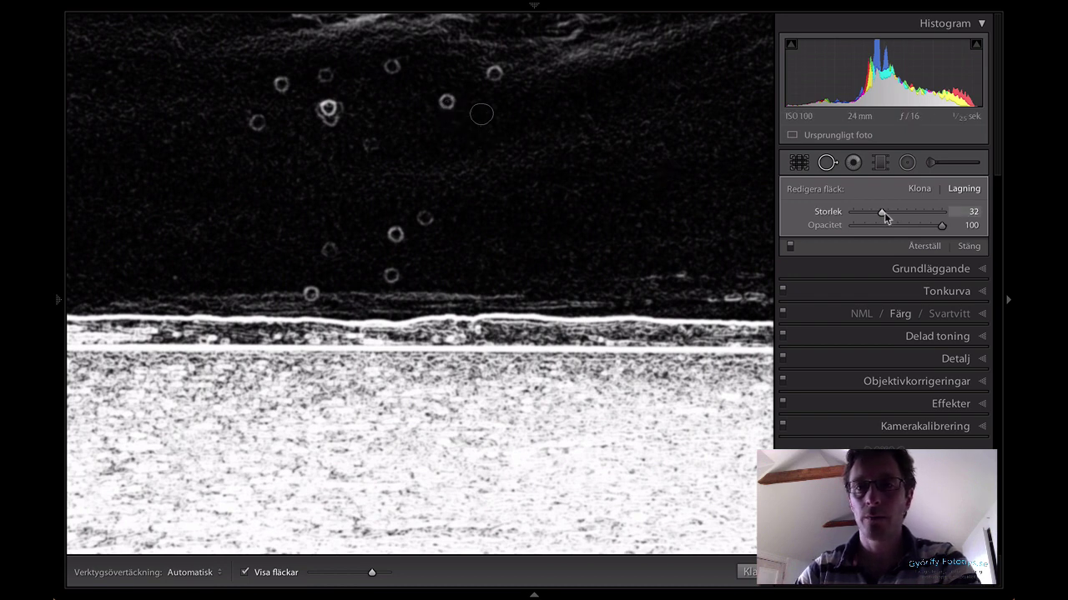
click(445, 103)
drag(476, 112, 415, 103)
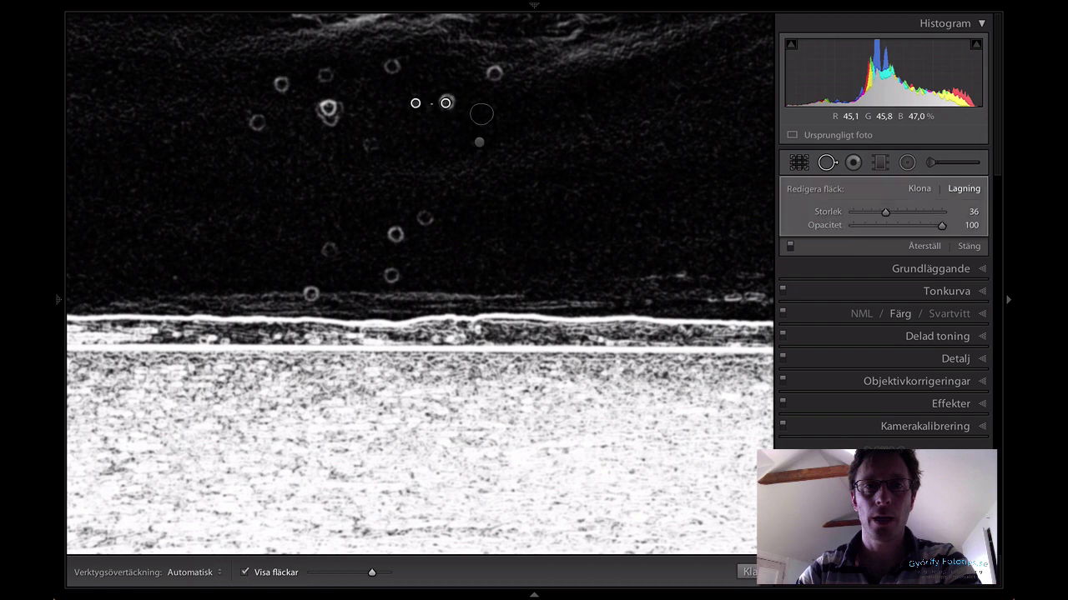
click(395, 233)
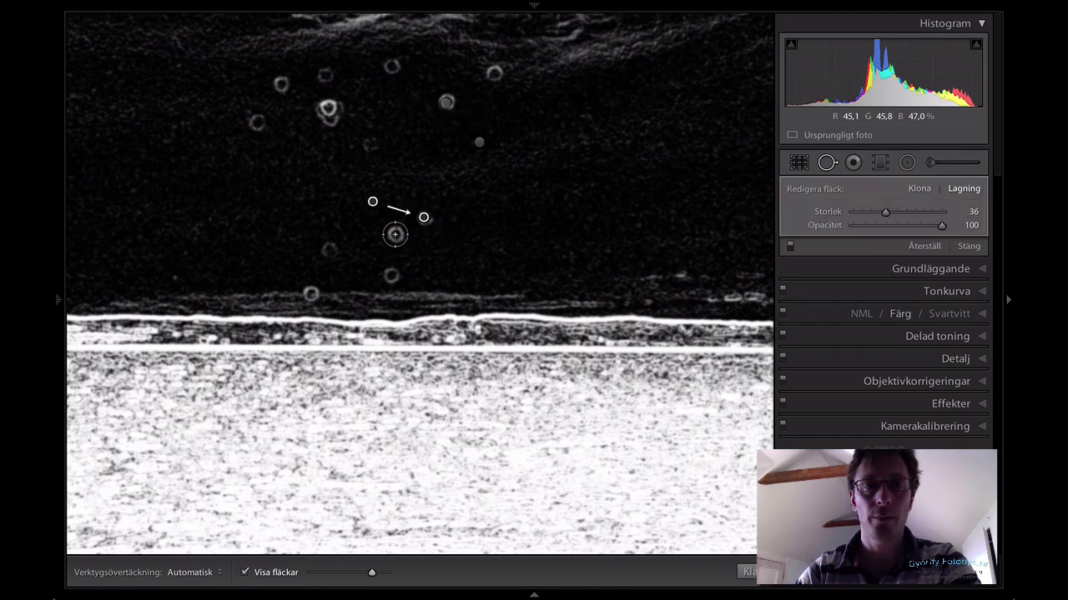
click(393, 275)
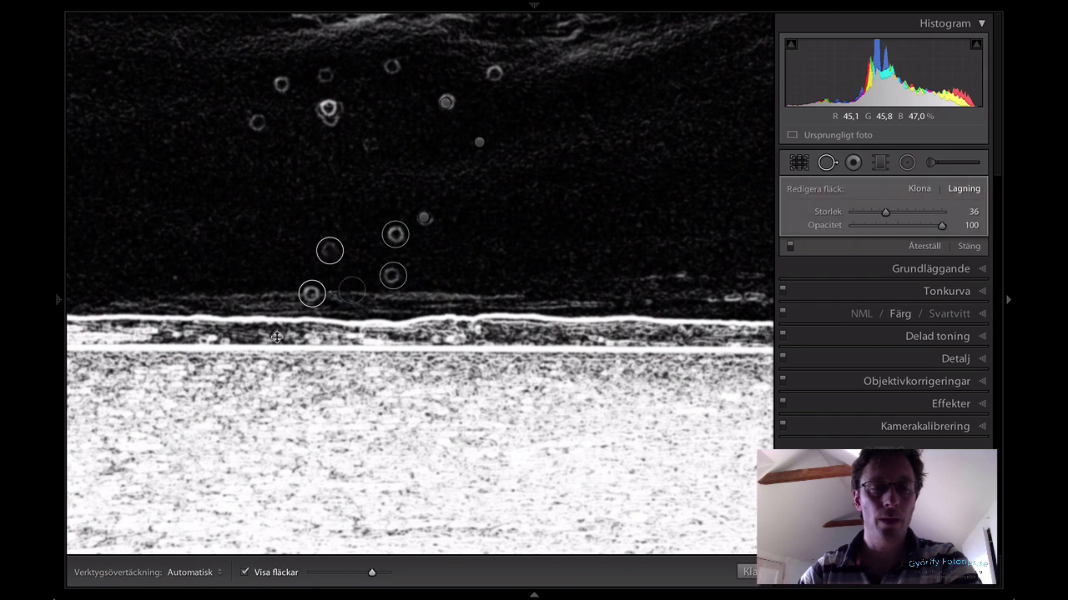
click(330, 250)
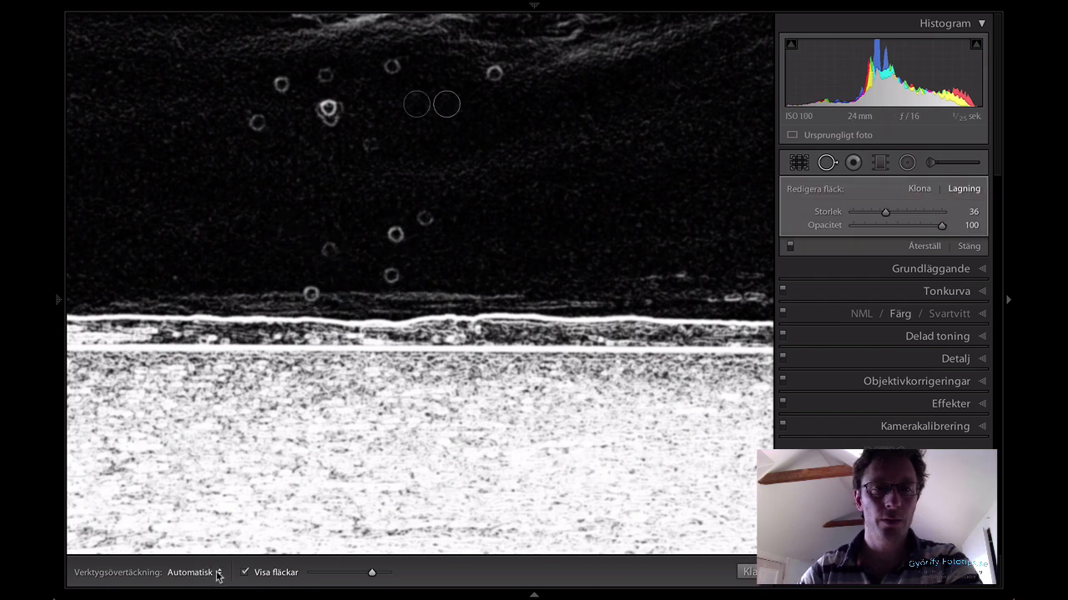
- Set Tool Overlay to Always, then hide and reshow the heal circles to judge the result
click(217, 573)
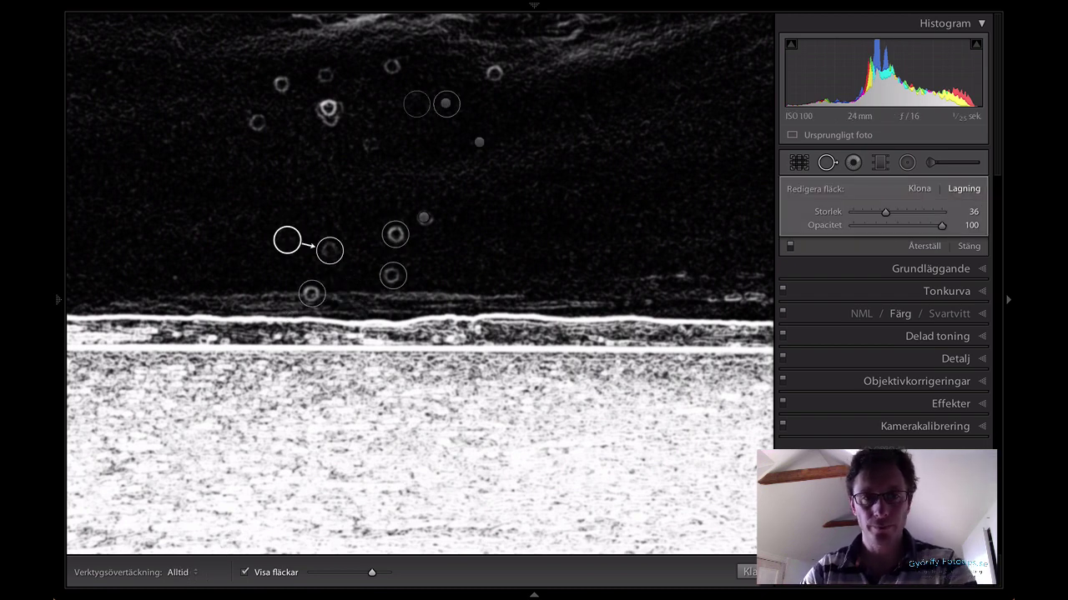
key(h)
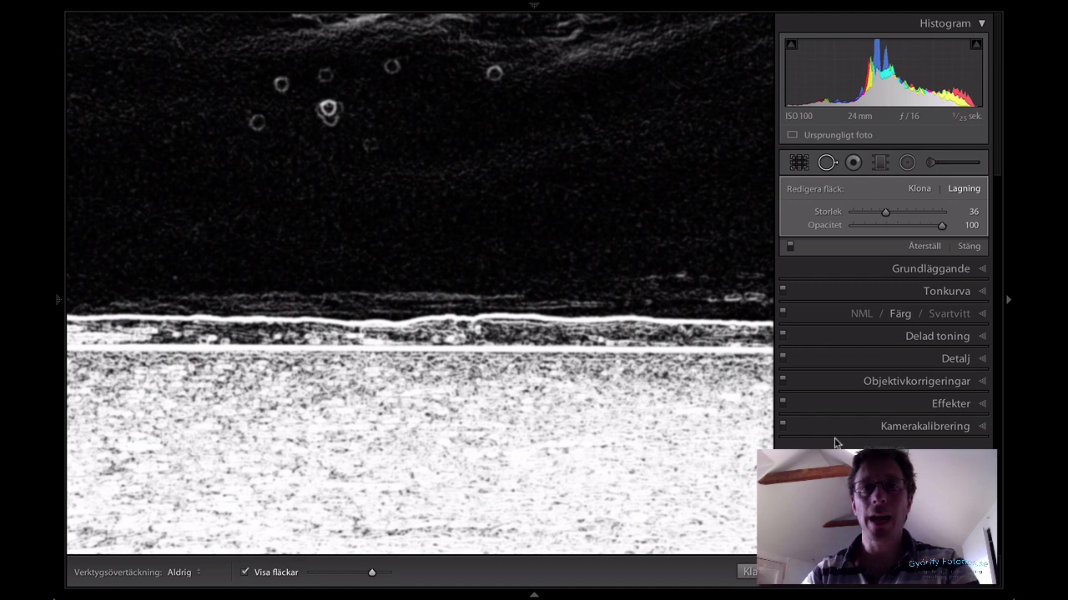
key(h)
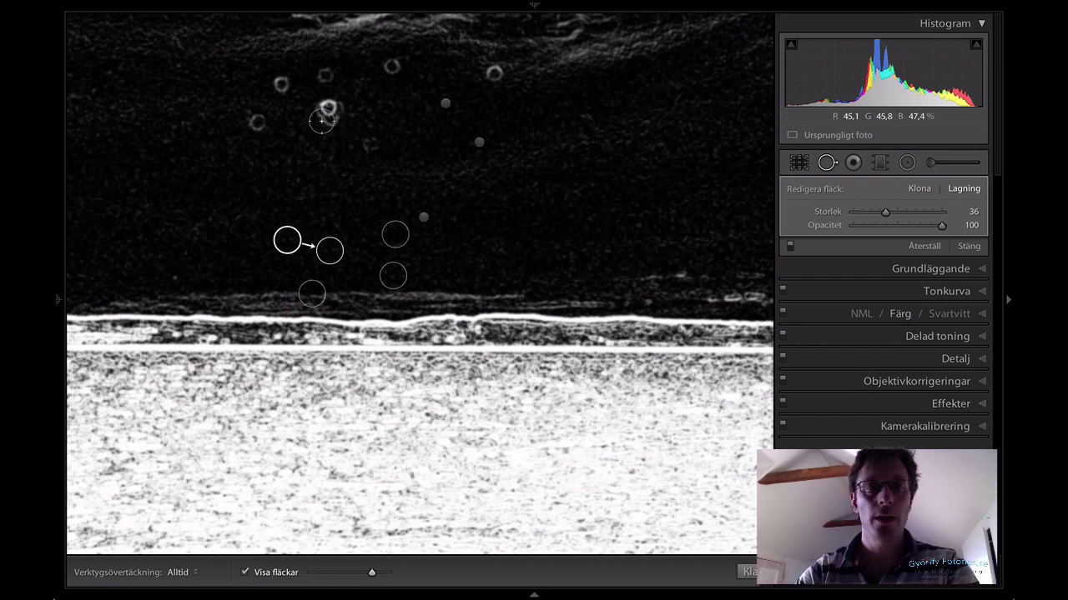
- Heal seven more dust spots in the upper sky, then toggle the overlay to check
click(257, 123)
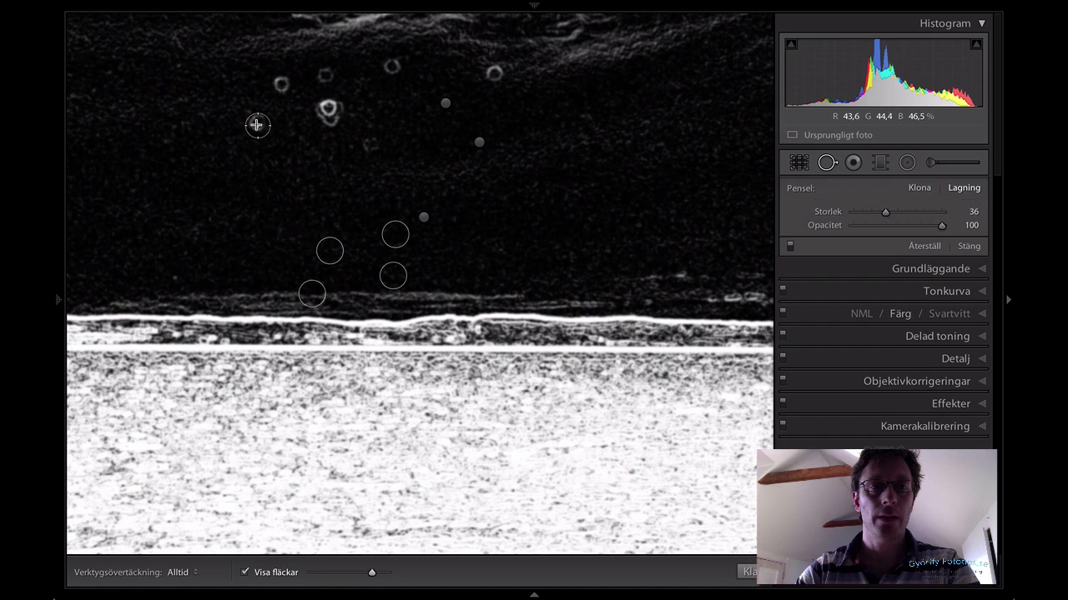
click(281, 85)
click(325, 75)
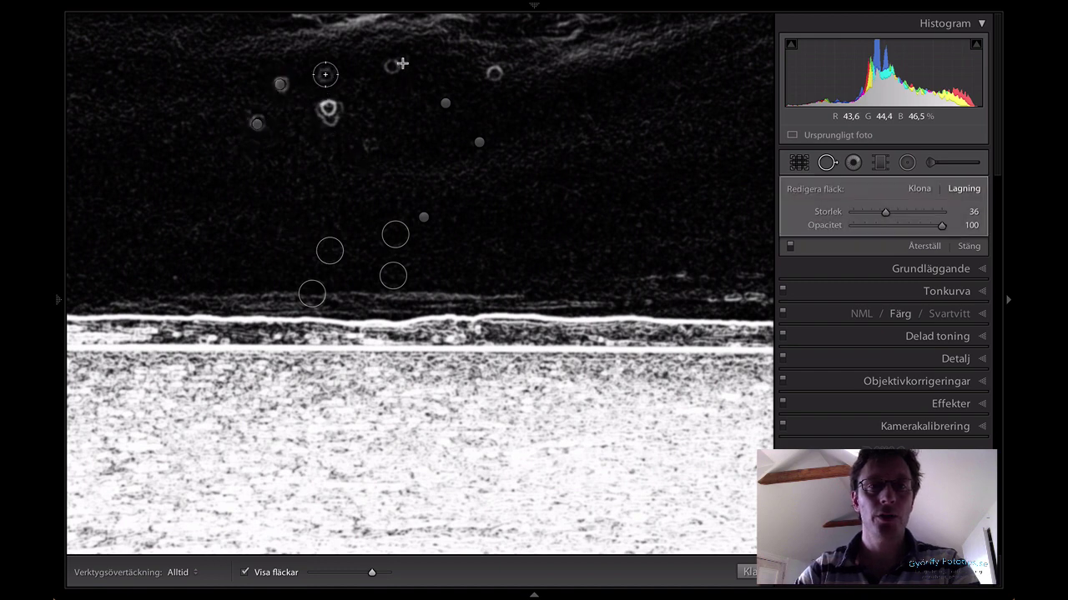
click(391, 67)
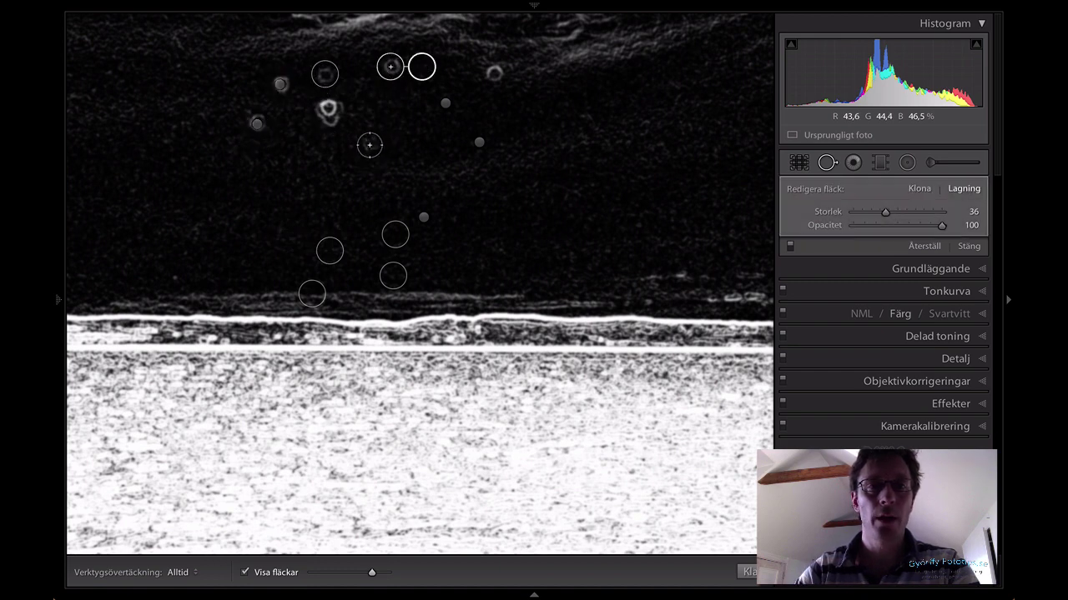
click(369, 145)
click(324, 109)
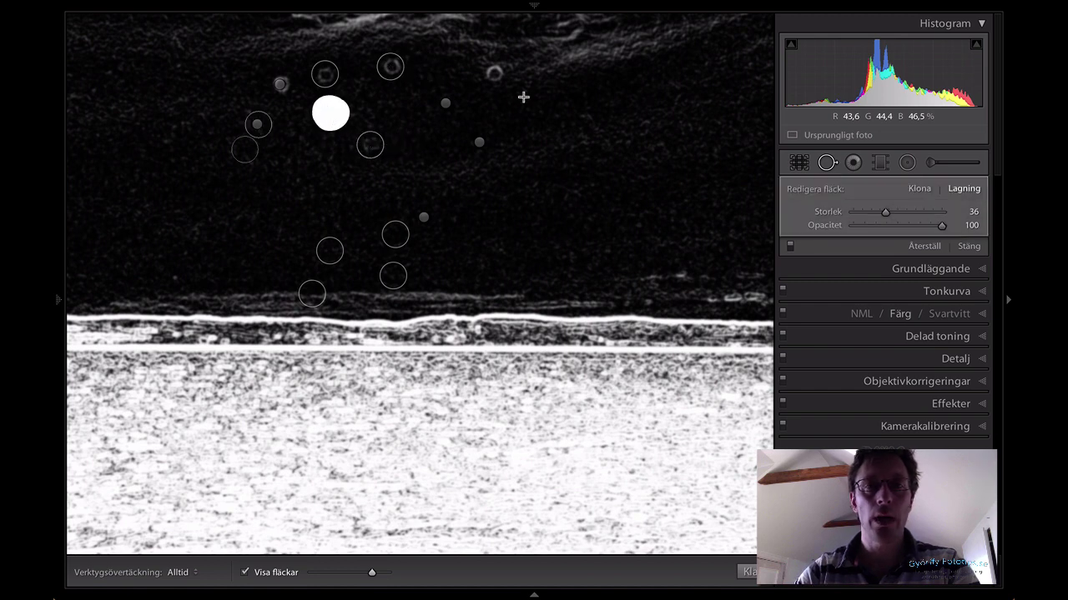
click(494, 73)
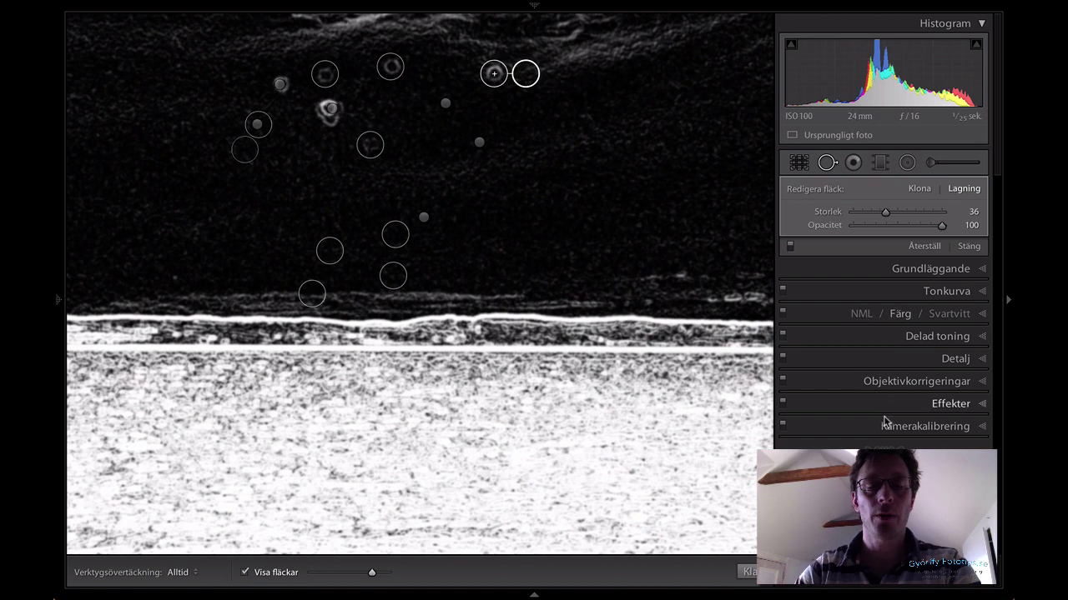
key(h)
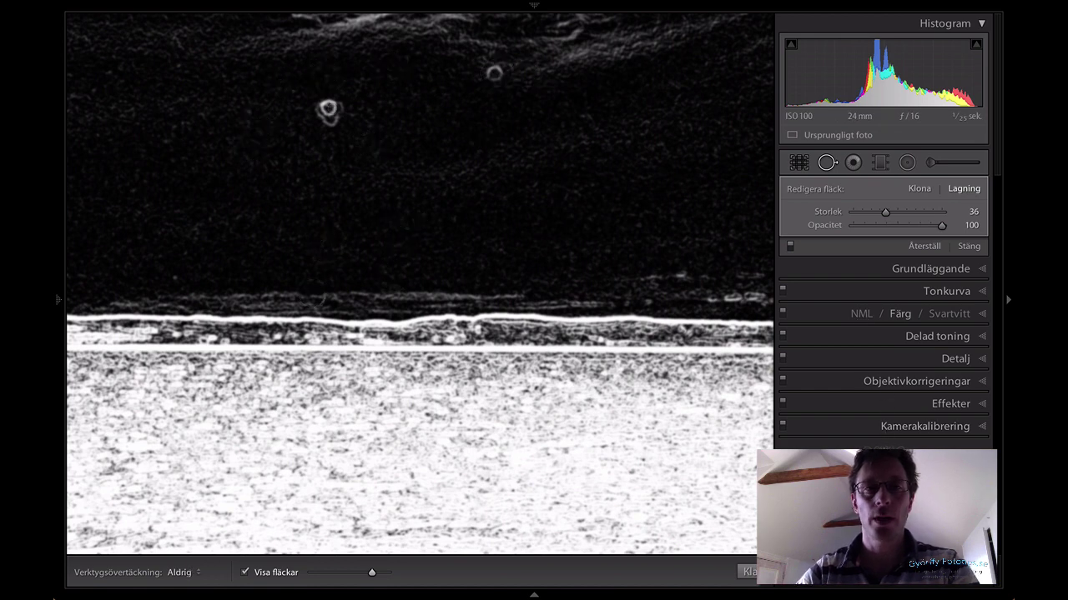
key(h)
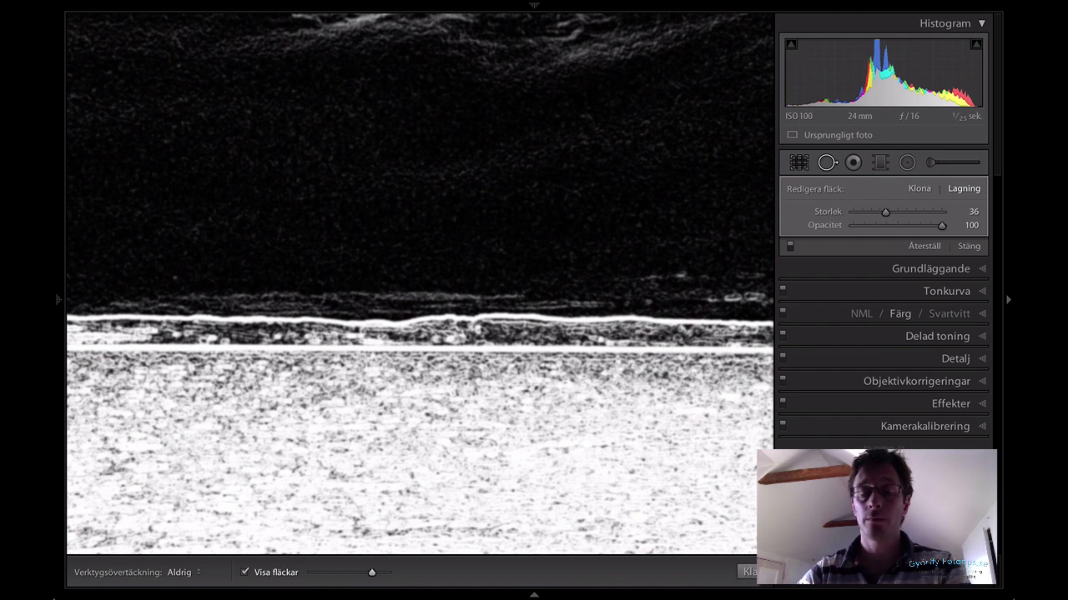
- Switch off Visualize Spots, pan up to the cloudy sky, and turn Visualize Spots back on
click(246, 574)
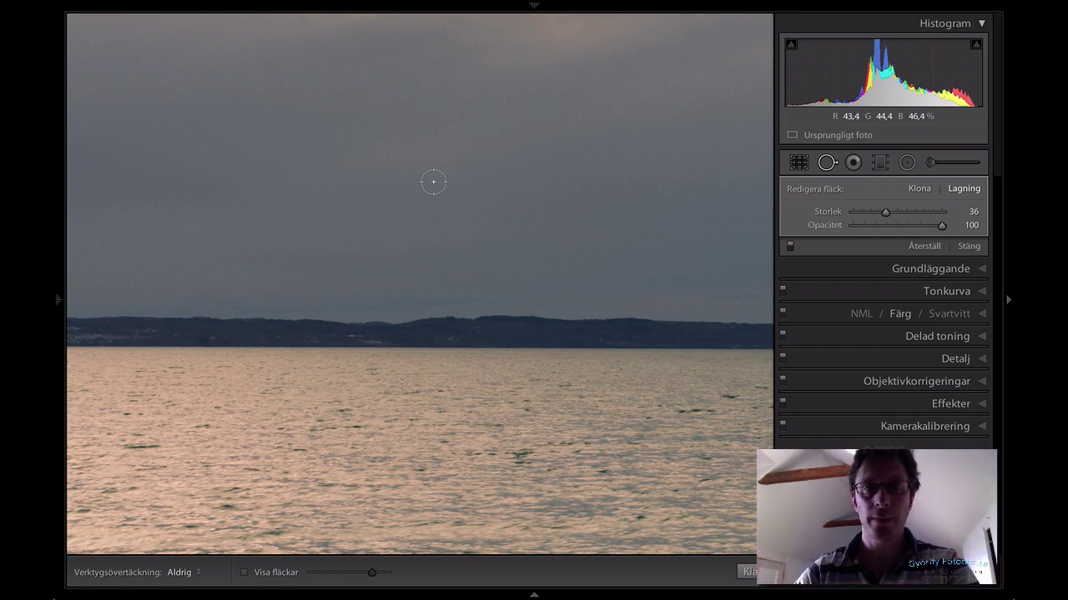
drag(432, 139, 439, 231)
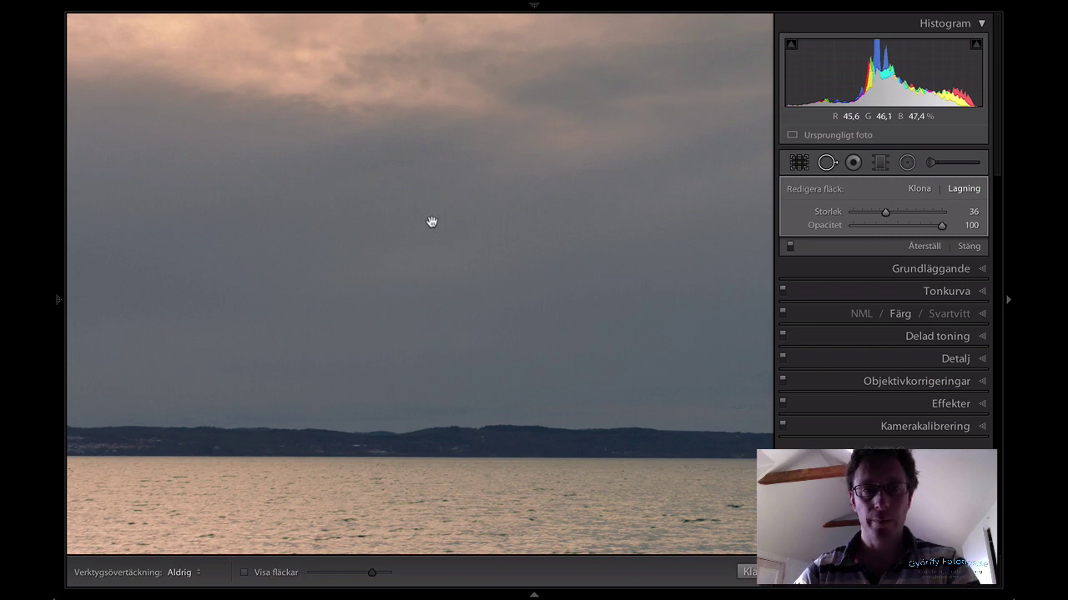
mouse_move(431, 222)
mouse_down()
mouse_move(426, 323)
mouse_move(431, 209)
mouse_move(426, 334)
mouse_up()
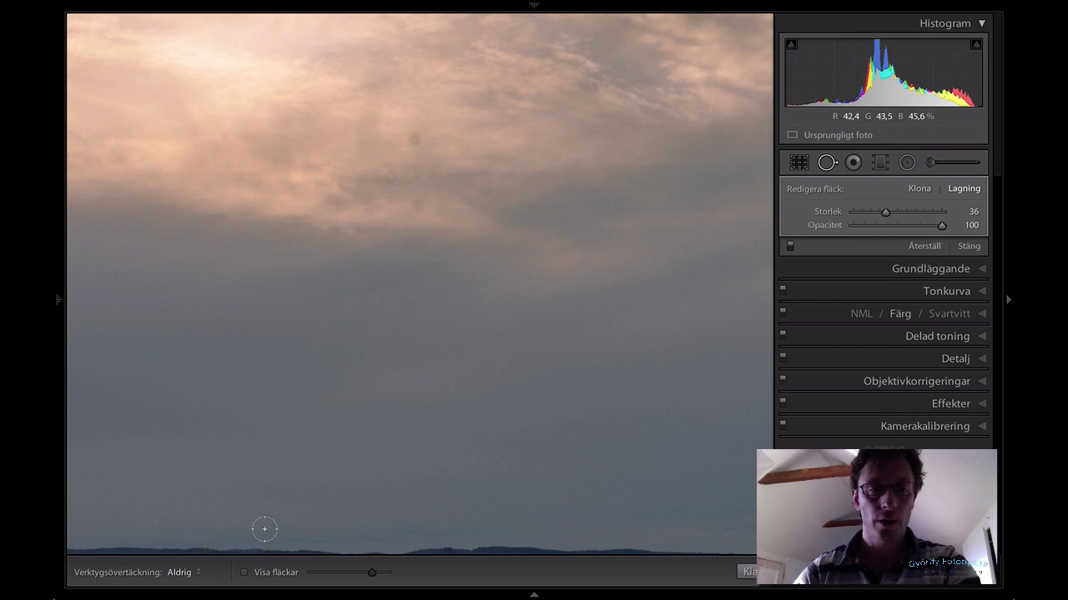
click(245, 572)
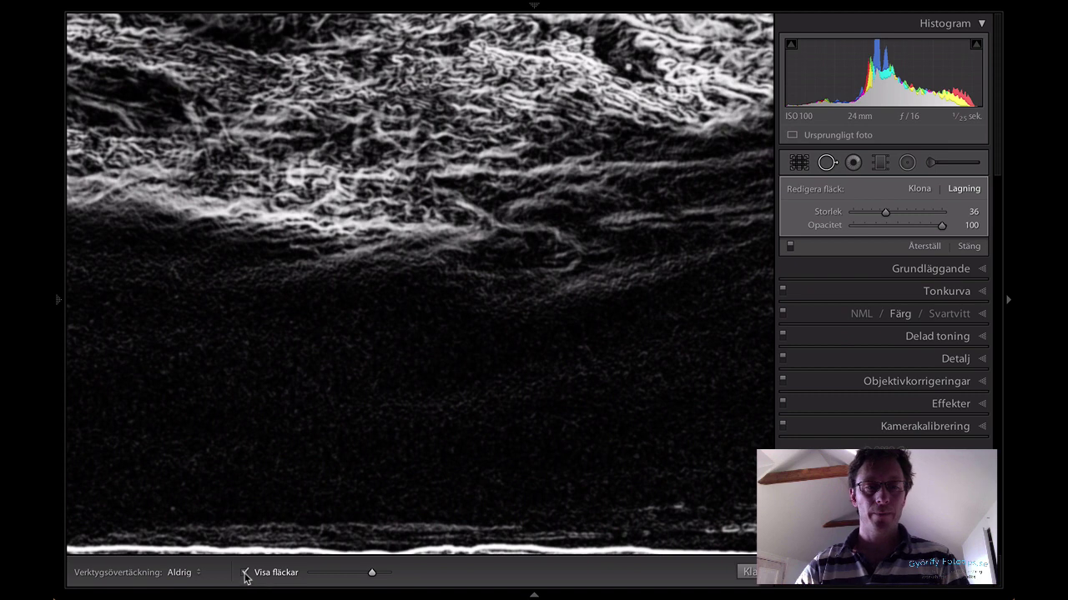
- Leave Visualize Spots, close Spot Removal, and zoom out to the whole photo
key(a)
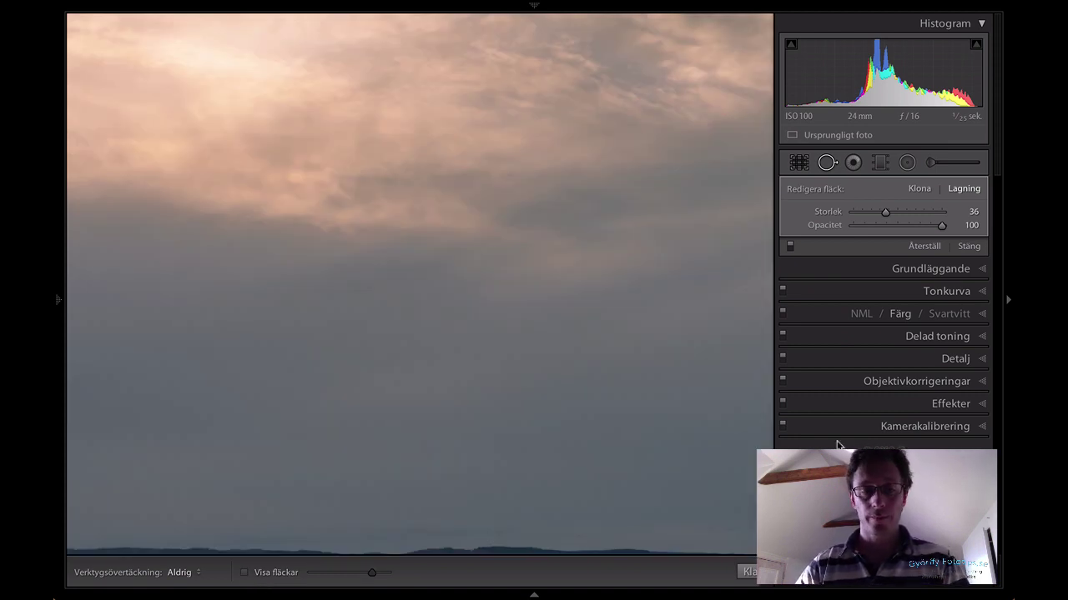
key(q)
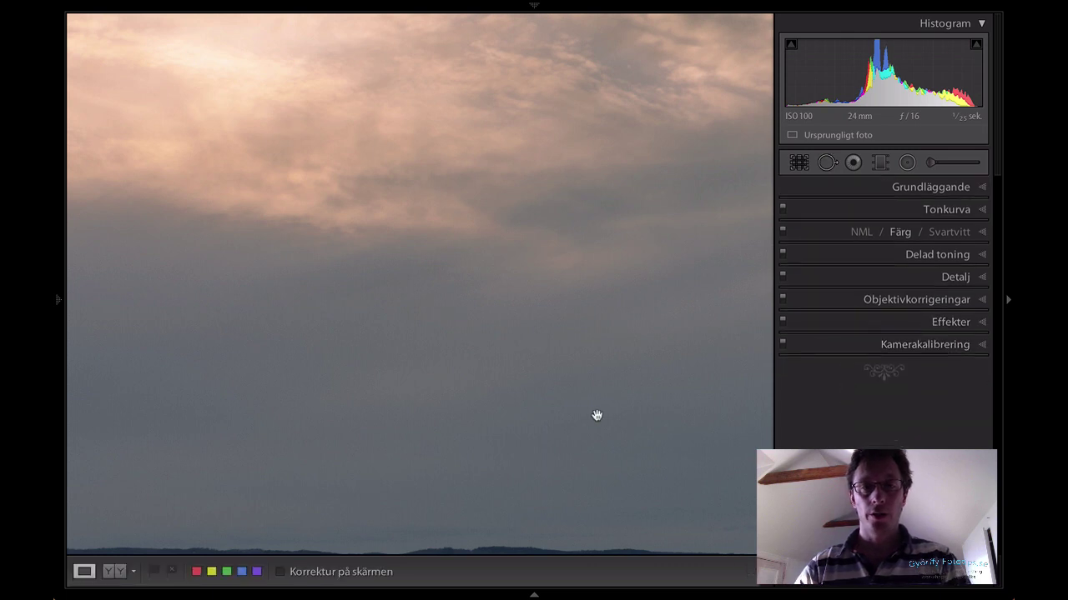
key(z)
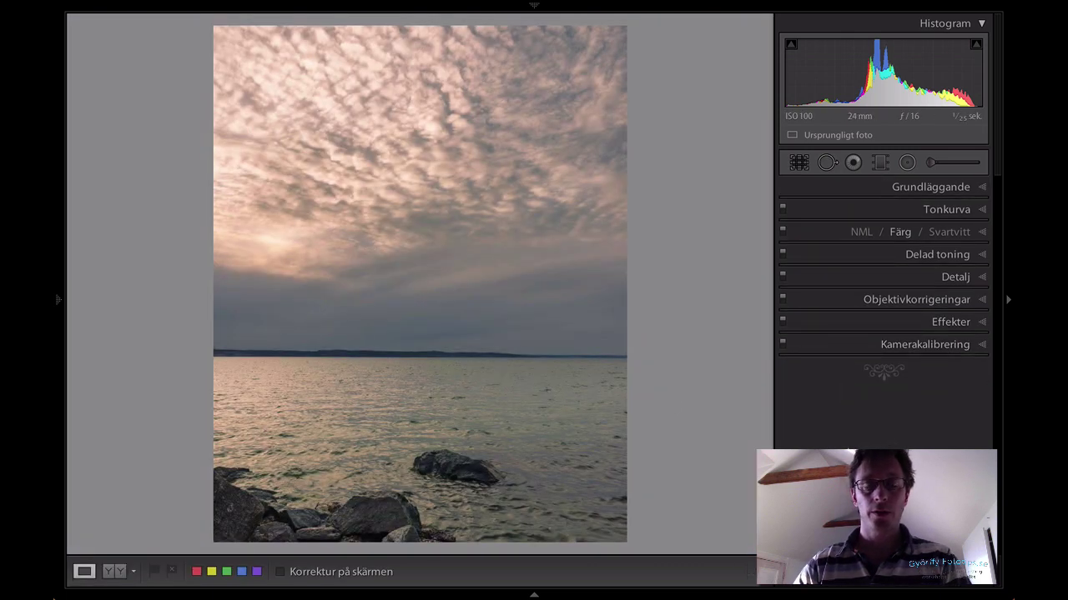
- Zoom into the sky near the horizon, pan across it to inspect, then fit the photo
click(343, 336)
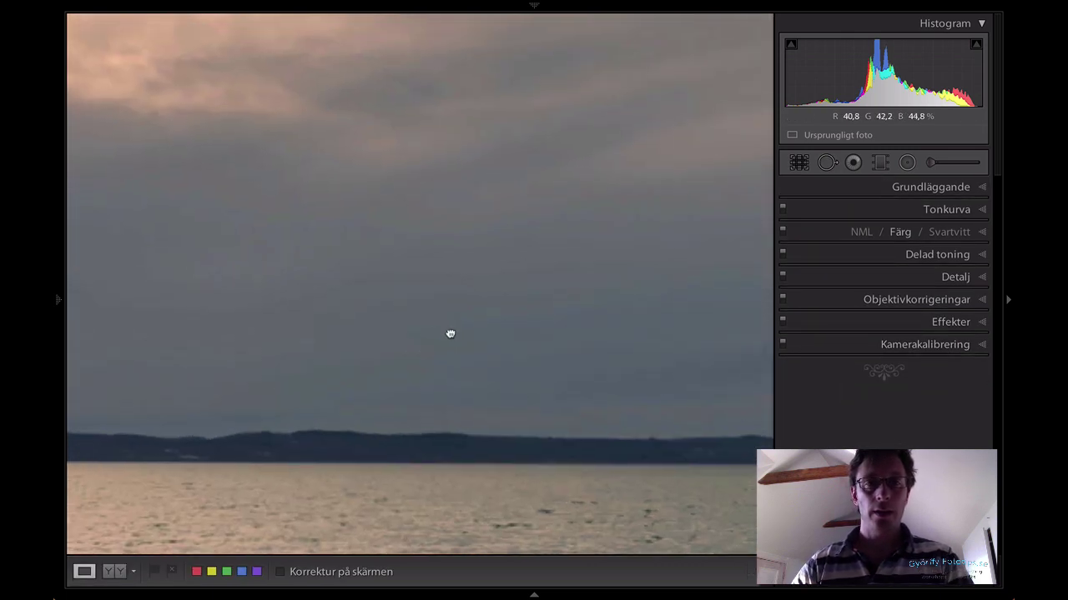
drag(451, 334, 689, 375)
drag(400, 352, 576, 338)
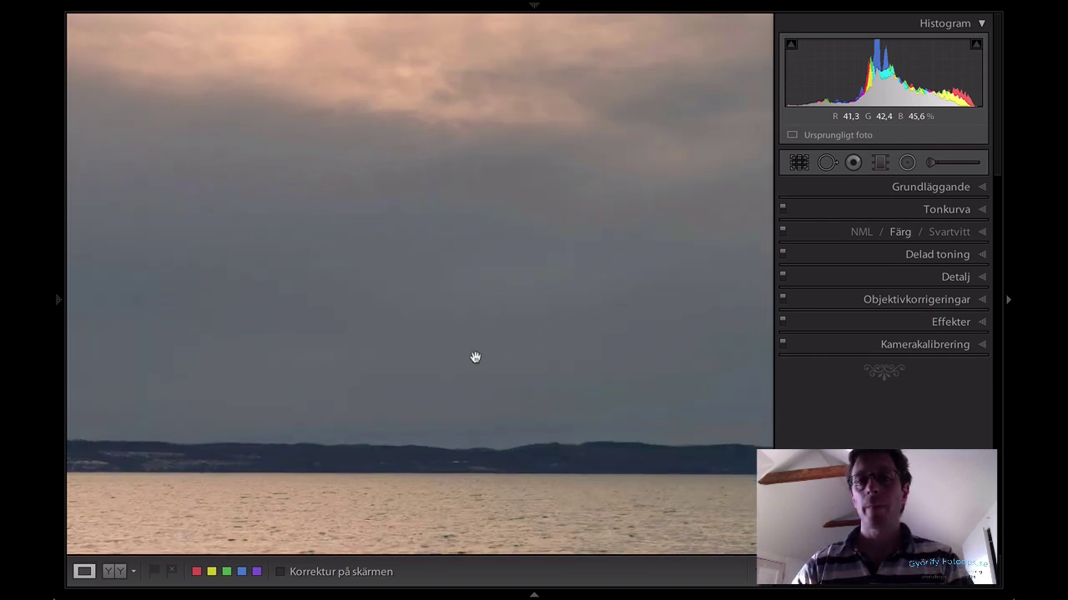
click(475, 357)
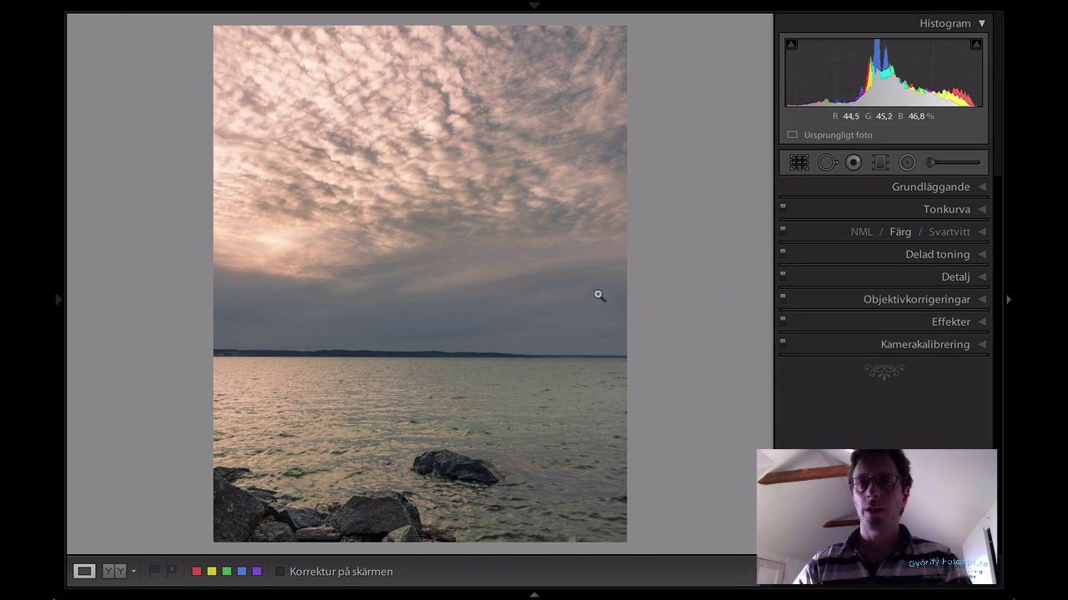